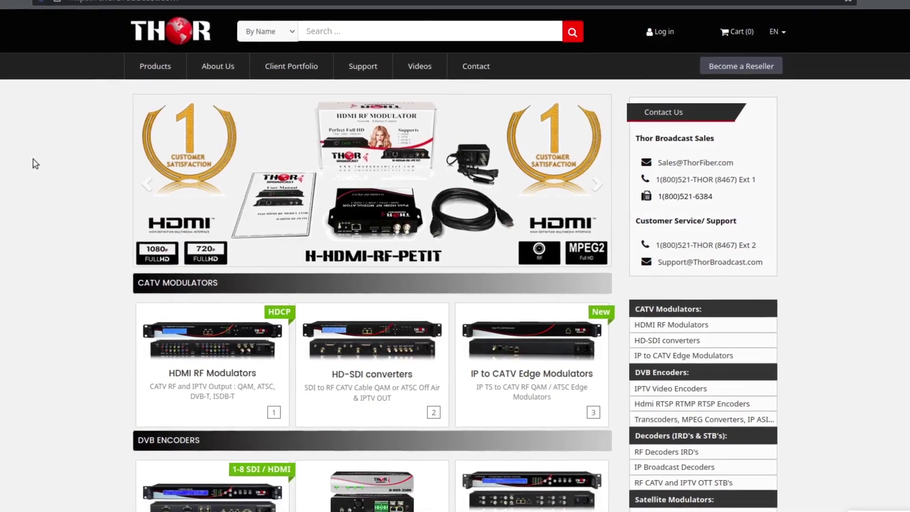
Step: Scroll down the Hdmi RTSP RTMP RTSP Encoders product list to its last products
scroll(33, 160, down, 3)
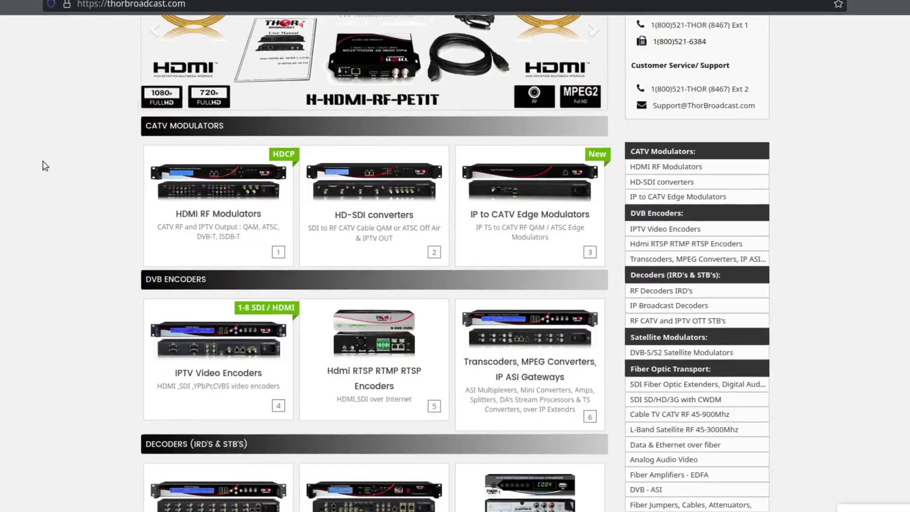
scroll(46, 163, down, 10)
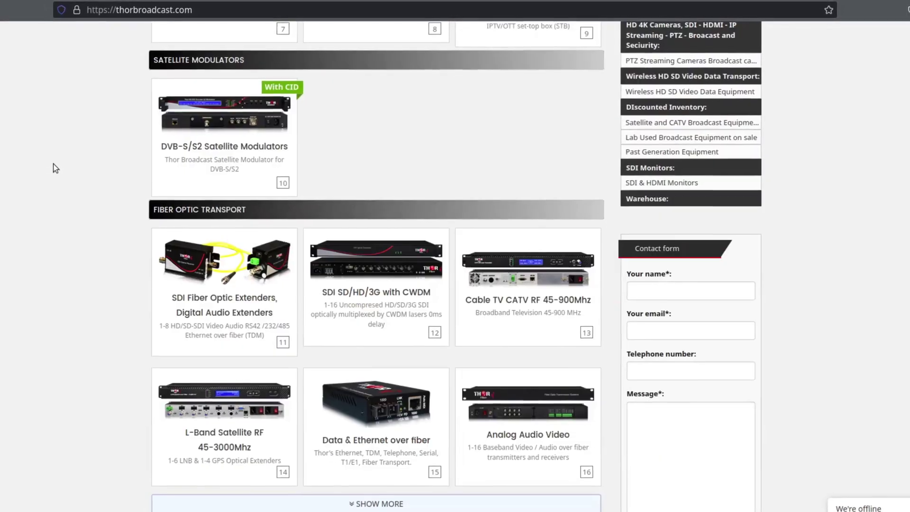
scroll(56, 166, down, 3)
scroll(59, 168, down, 5)
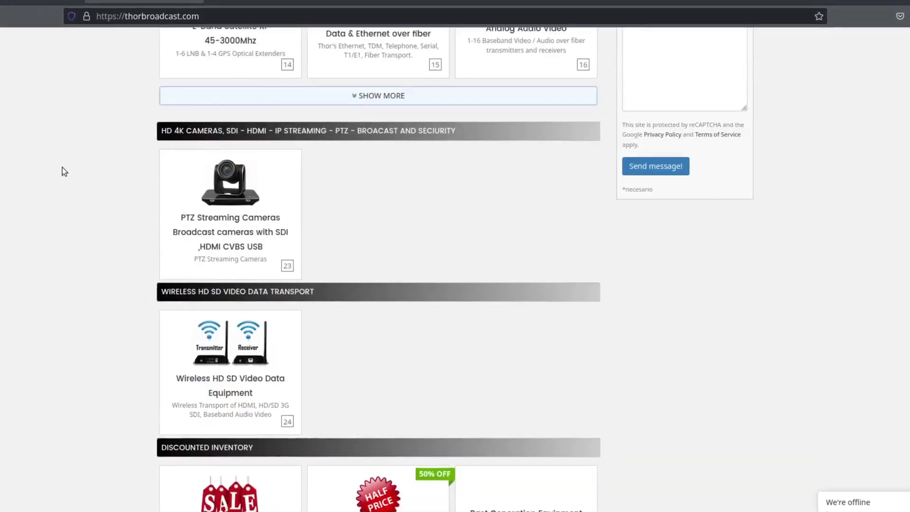
scroll(64, 168, down, 10)
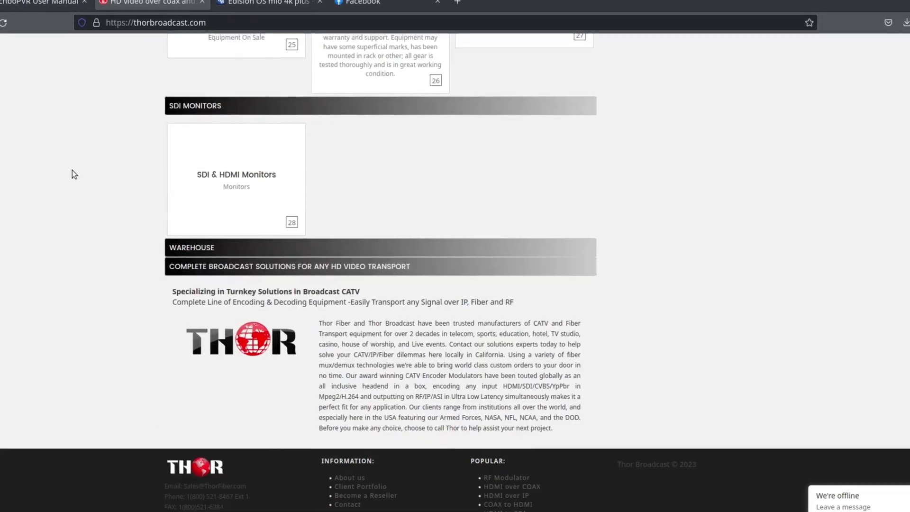
scroll(72, 169, up, 20)
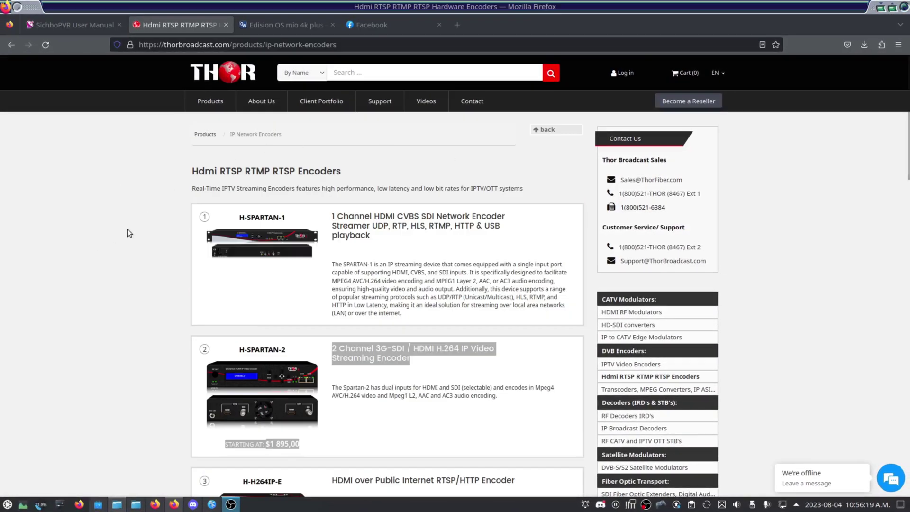
scroll(127, 230, down, 3)
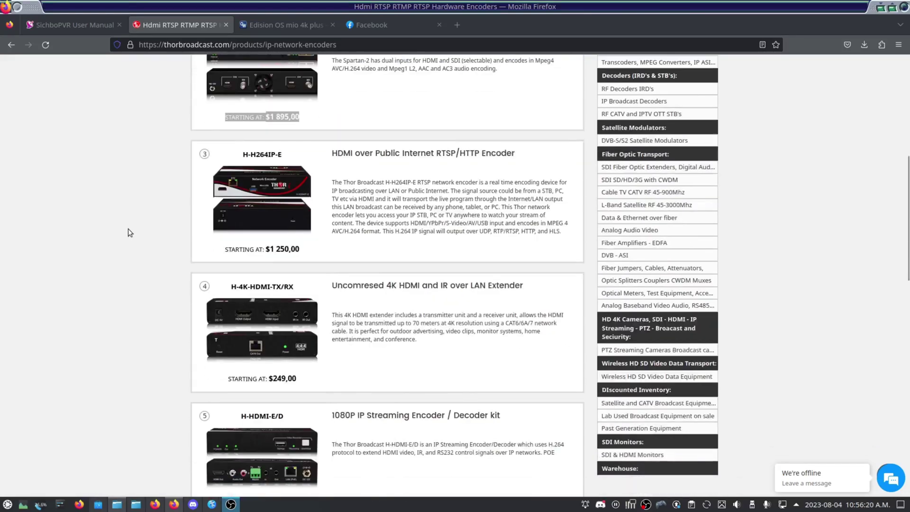
scroll(128, 230, down, 8)
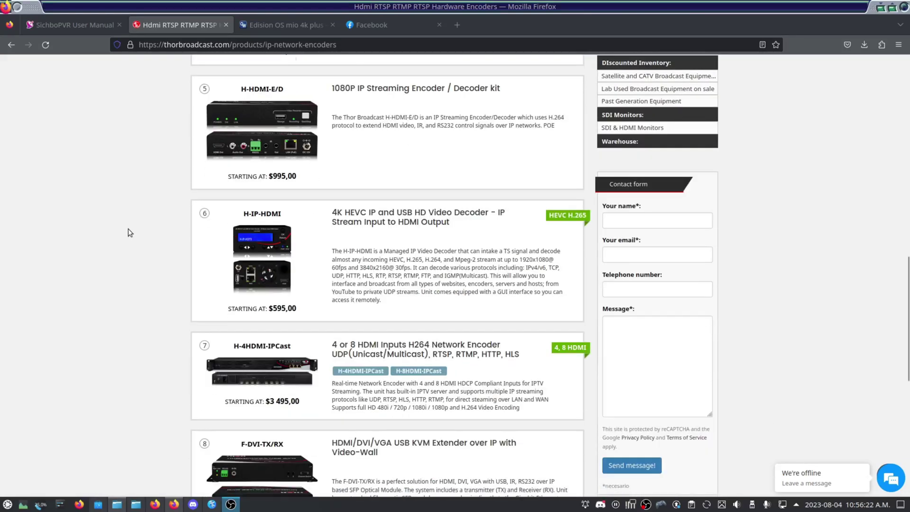
scroll(128, 232, down, 5)
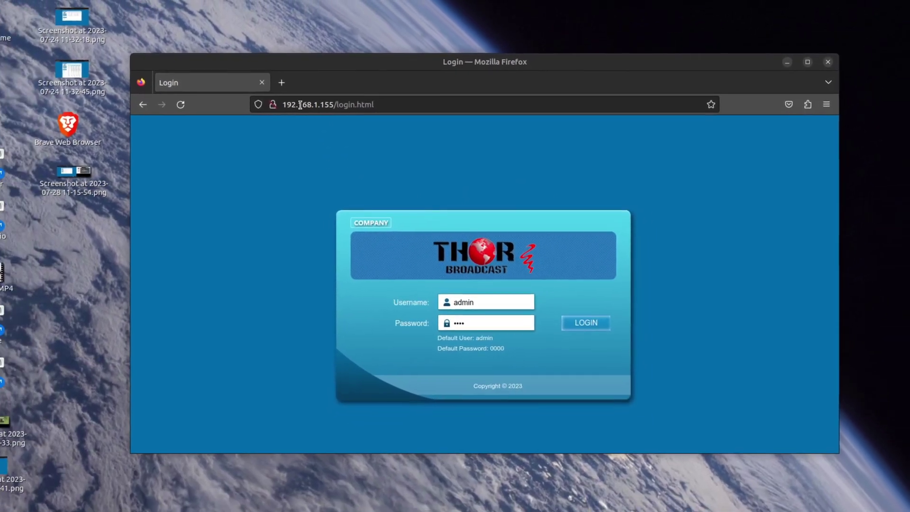
Step: Maximize the browser and log in to the streaming server with the default password
key(super+Up)
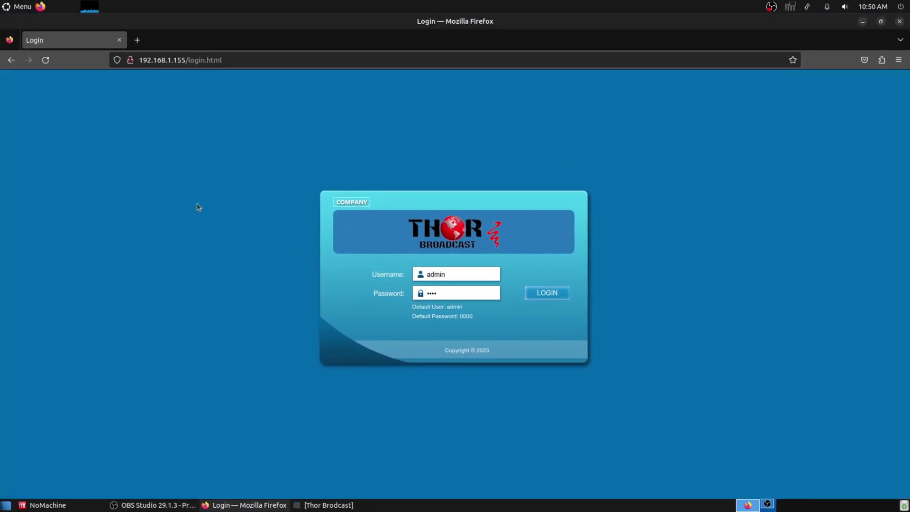
click(431, 292)
text(0000)
click(553, 294)
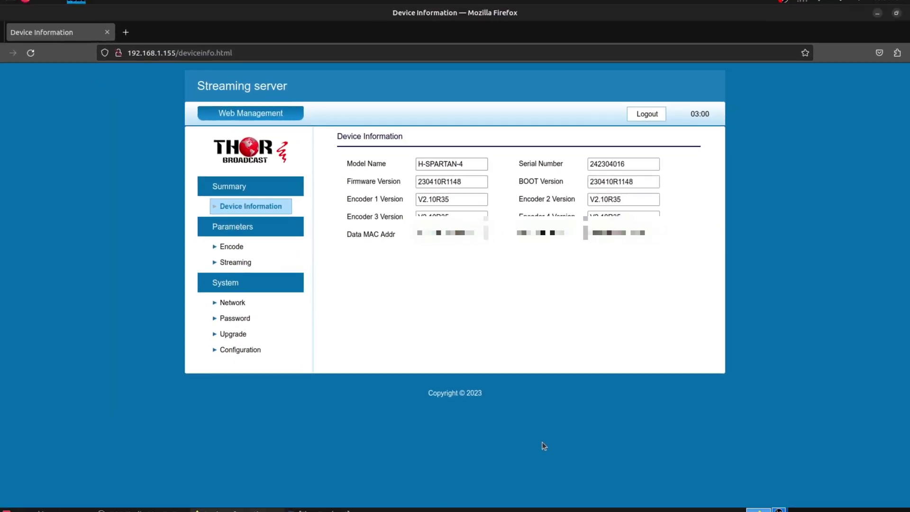
Step: Open the Encode page under Parameters, showing H.264/AC3 settings for Encode 1–4
click(231, 246)
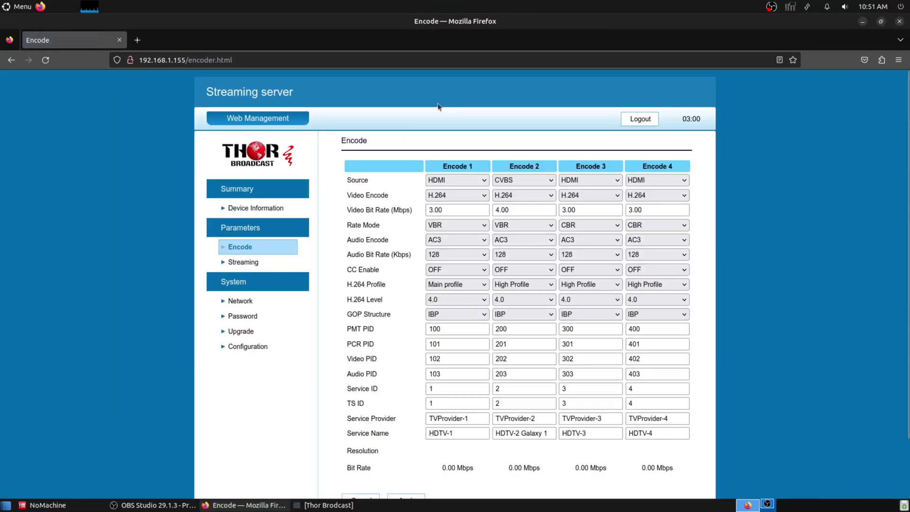
drag(442, 164, 541, 167)
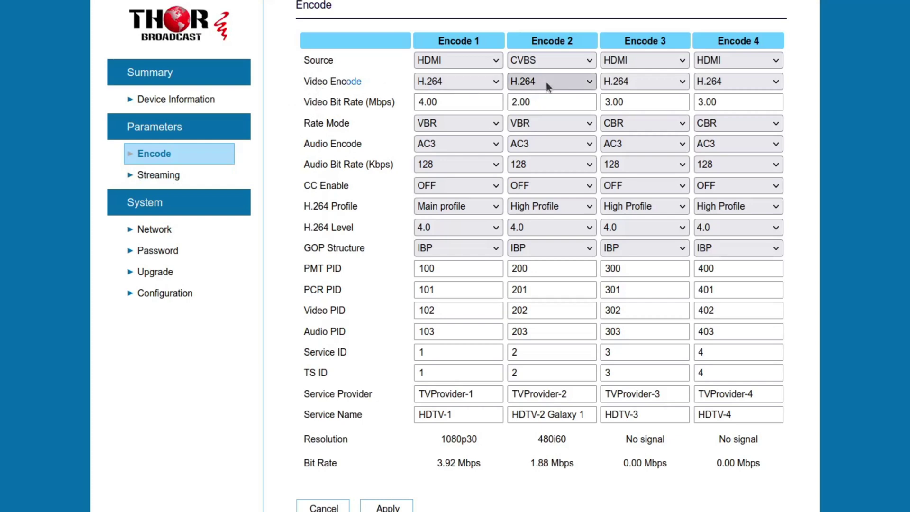
click(449, 85)
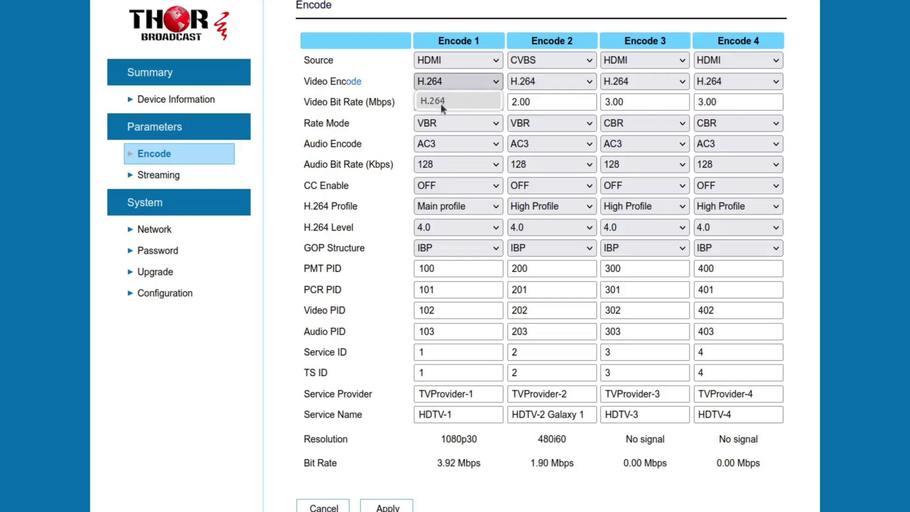
click(555, 85)
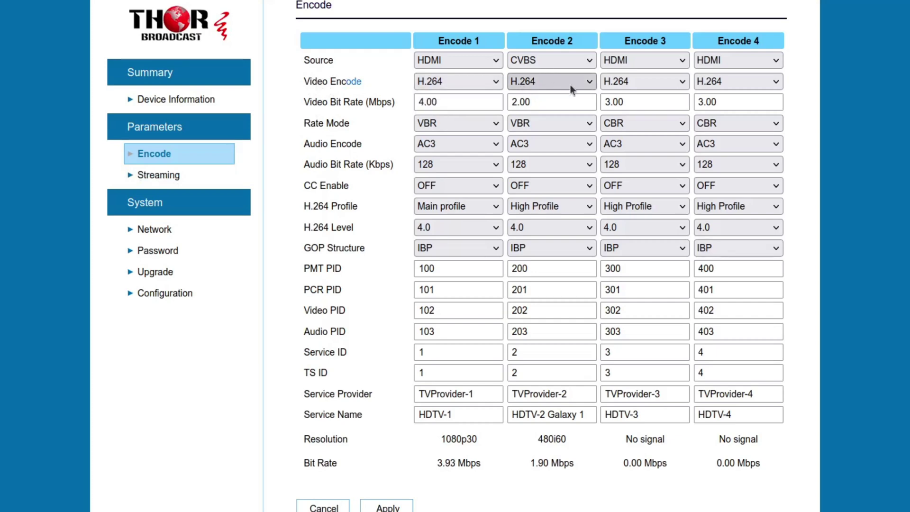
click(570, 84)
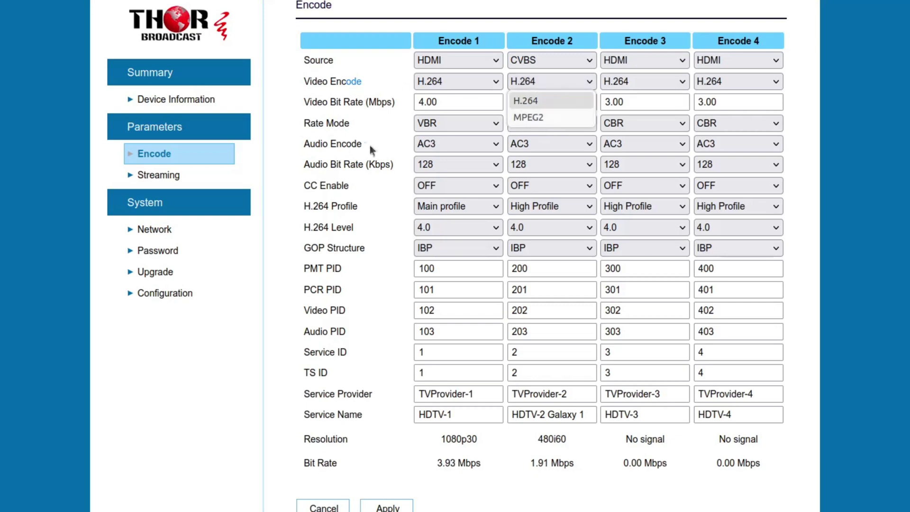
click(362, 131)
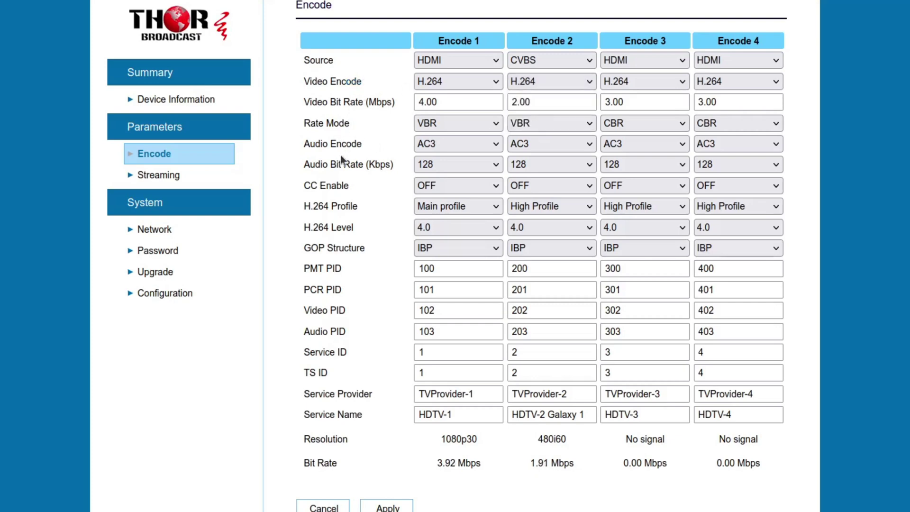
click(476, 123)
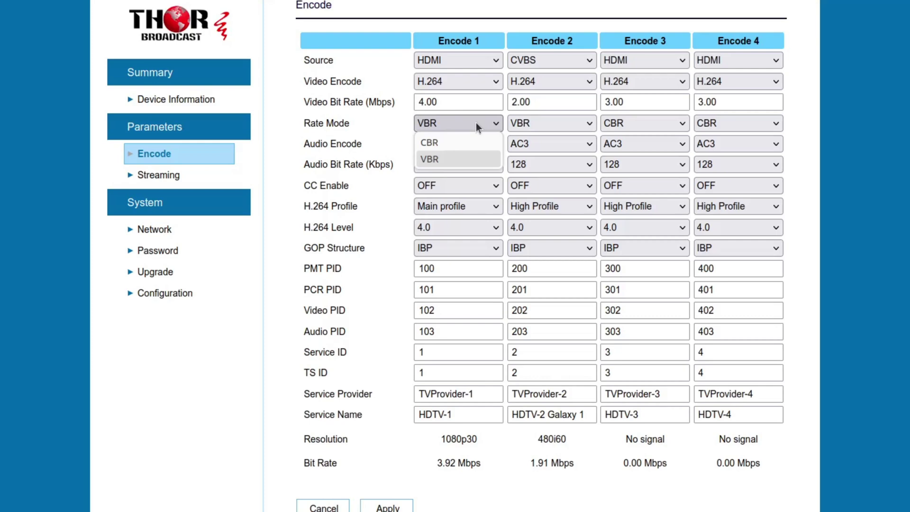
Step: Keep Encode 1's VBR rate mode and Encode 2's AC3 audio at 128 bit rate
click(341, 140)
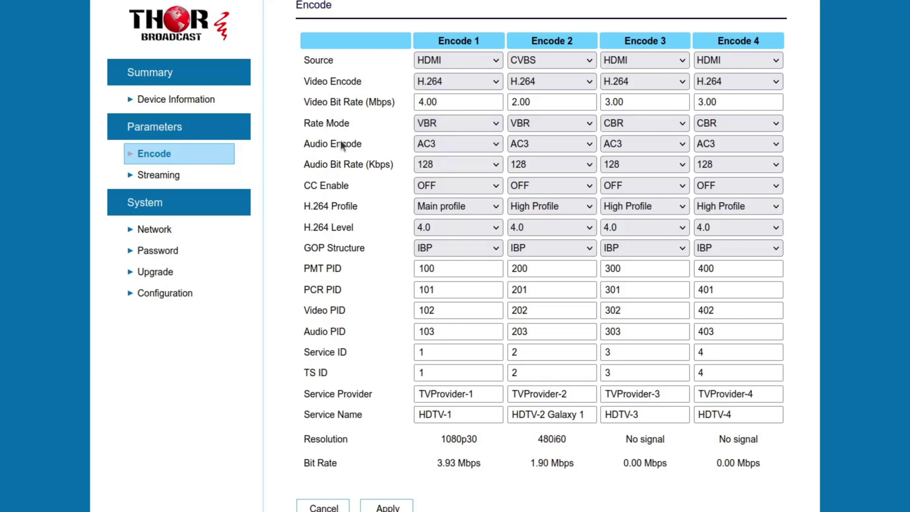
click(563, 146)
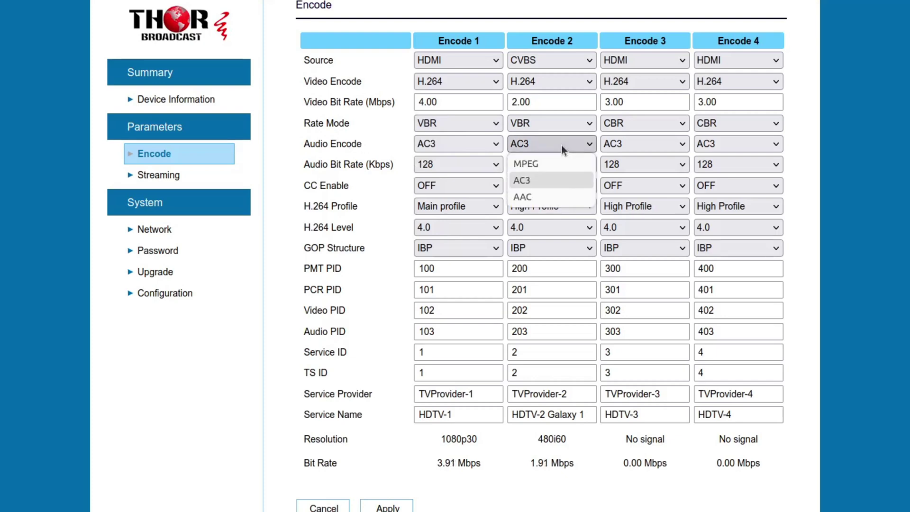
click(562, 146)
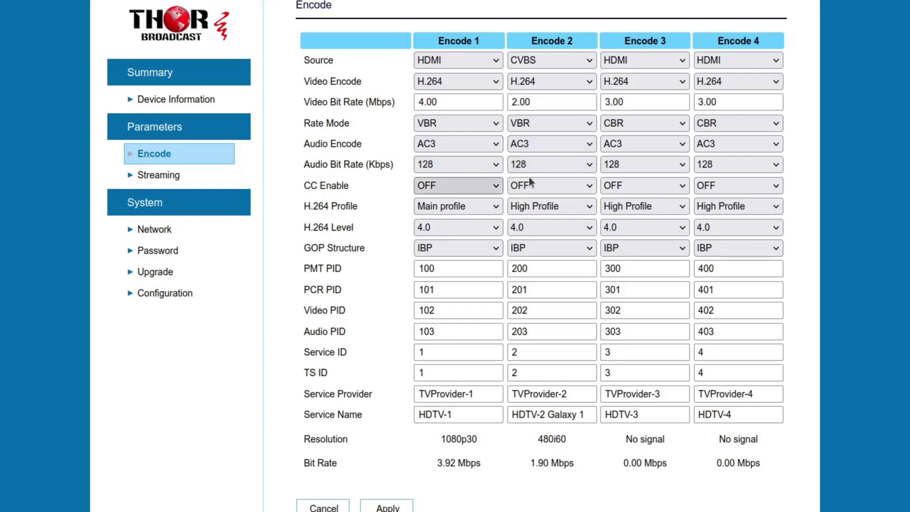
click(550, 168)
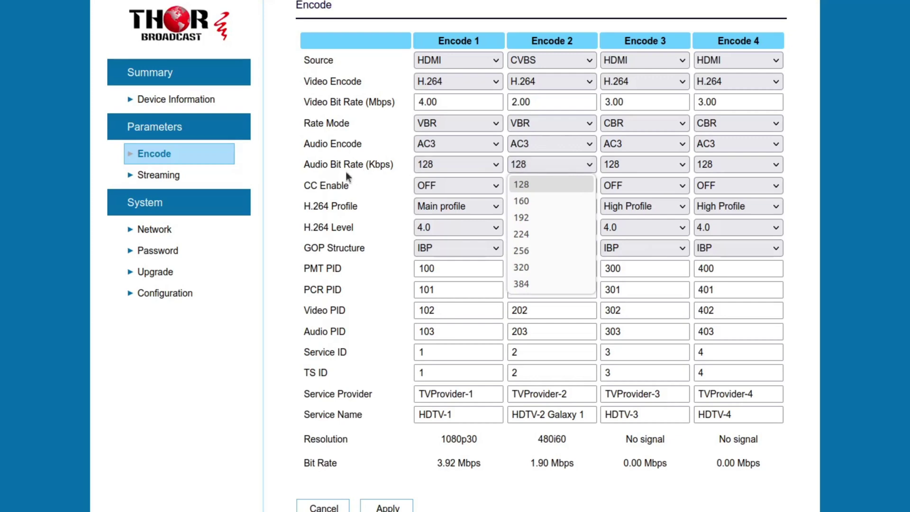
click(365, 181)
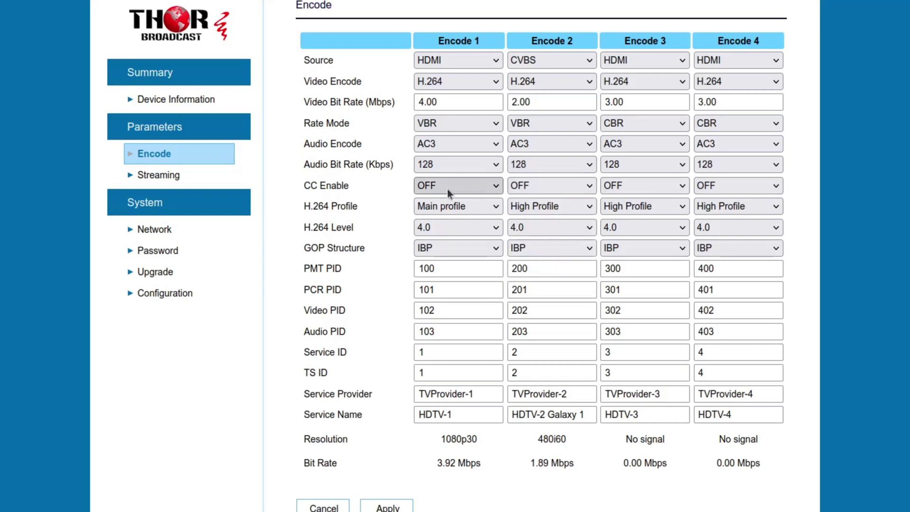
Step: Confirm Encode 1 keeps closed captions OFF, H.264 level 4.0 and GOP structure IBP
click(466, 183)
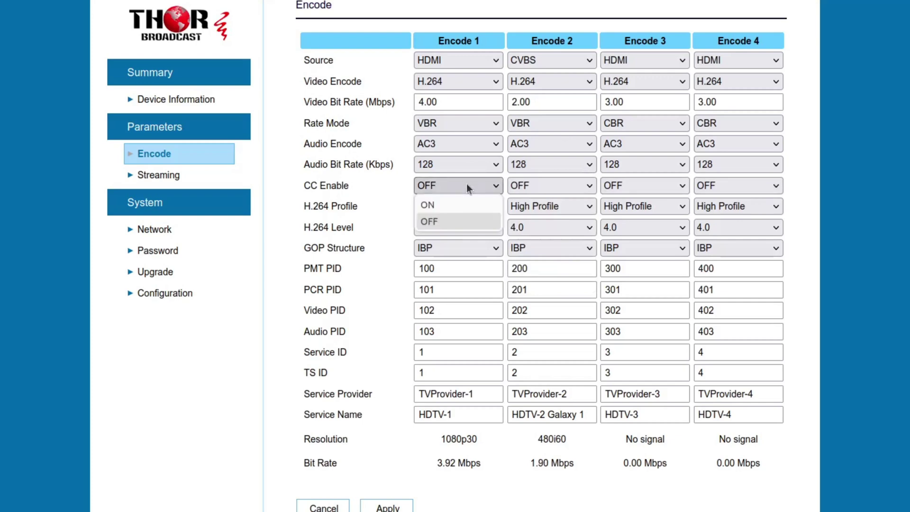
click(466, 184)
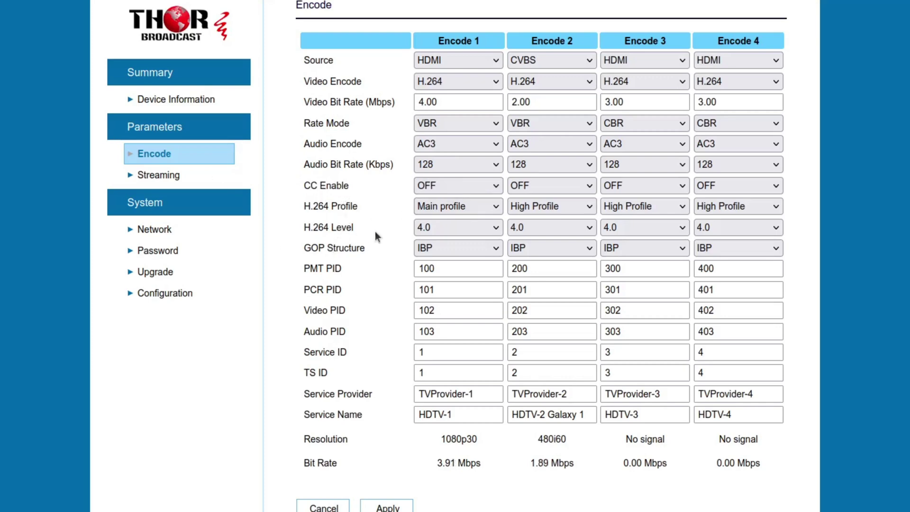
click(459, 227)
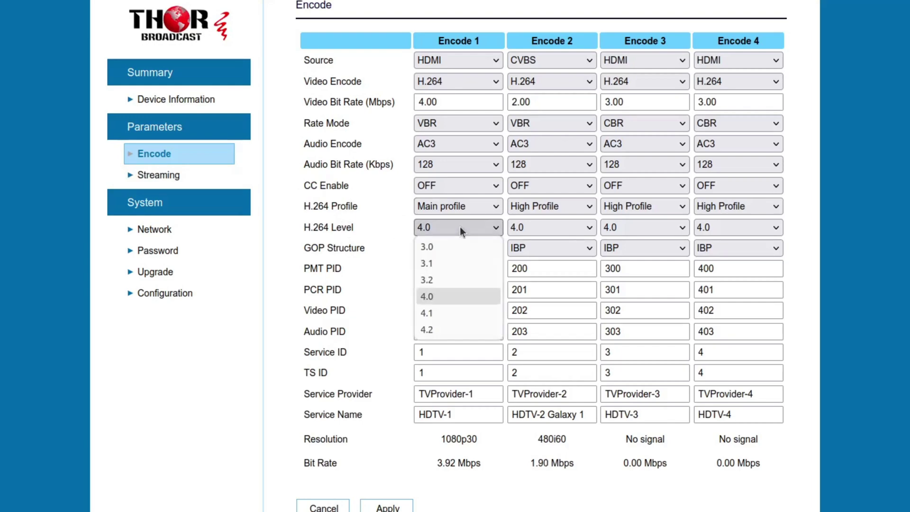
click(460, 226)
click(484, 250)
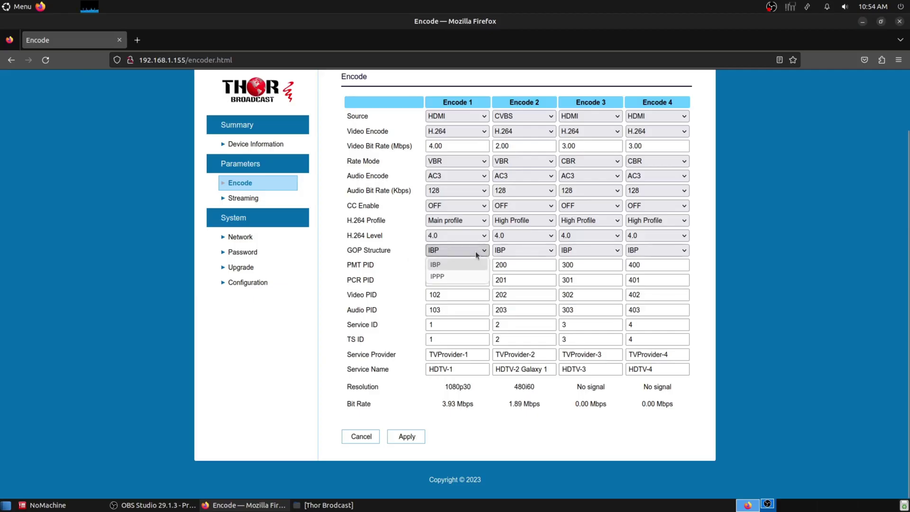
click(426, 255)
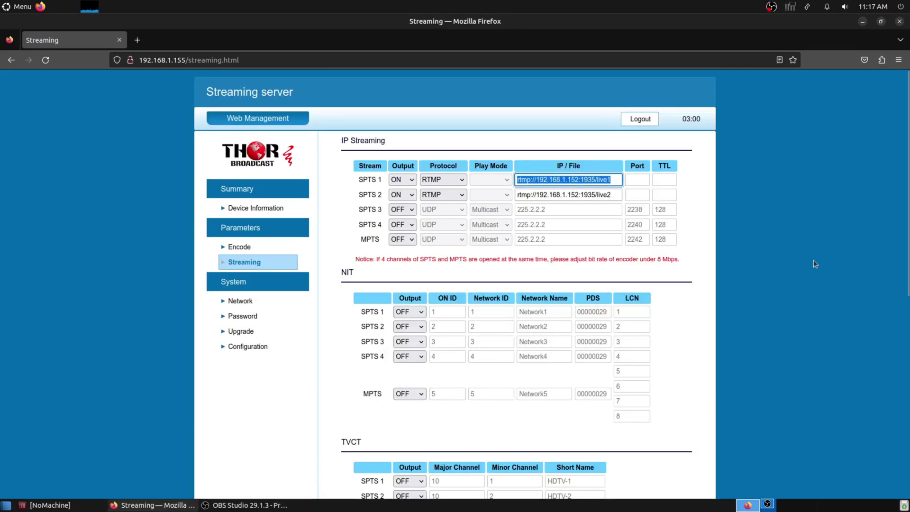
Step: Copy the SPTS 1 stream address rtmp://192.168.1.152:1935/live1
click(392, 160)
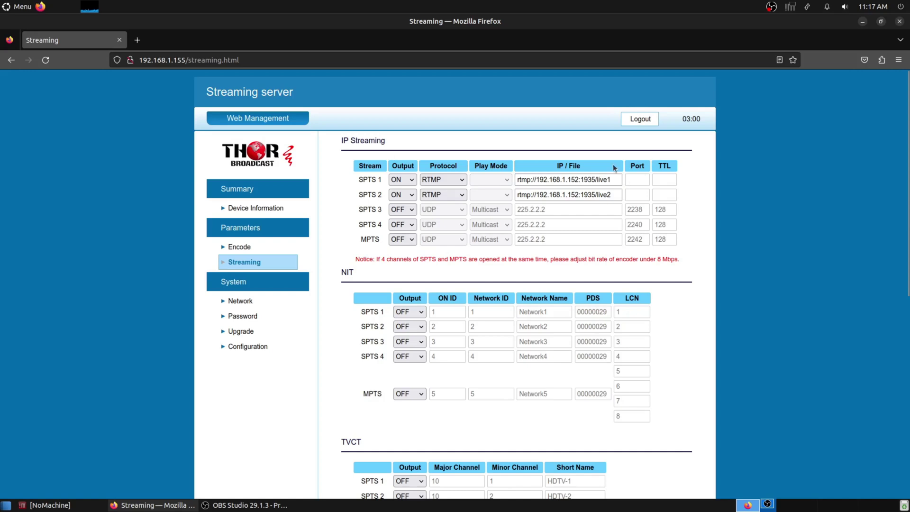
drag(614, 180, 476, 175)
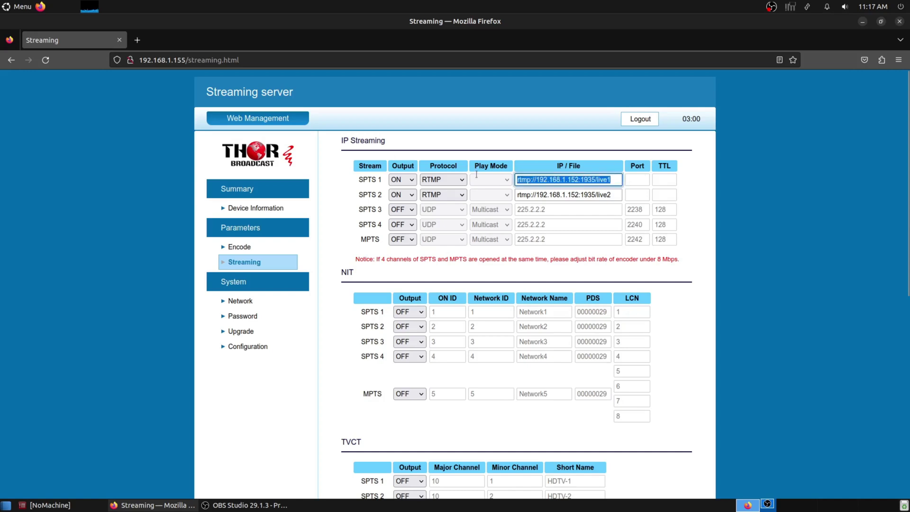
right_click(581, 180)
click(617, 229)
click(21, 7)
Step: Launch VLC and play the pasted network stream rtmp://192.168.1.152:1935/live1
text(vlc)
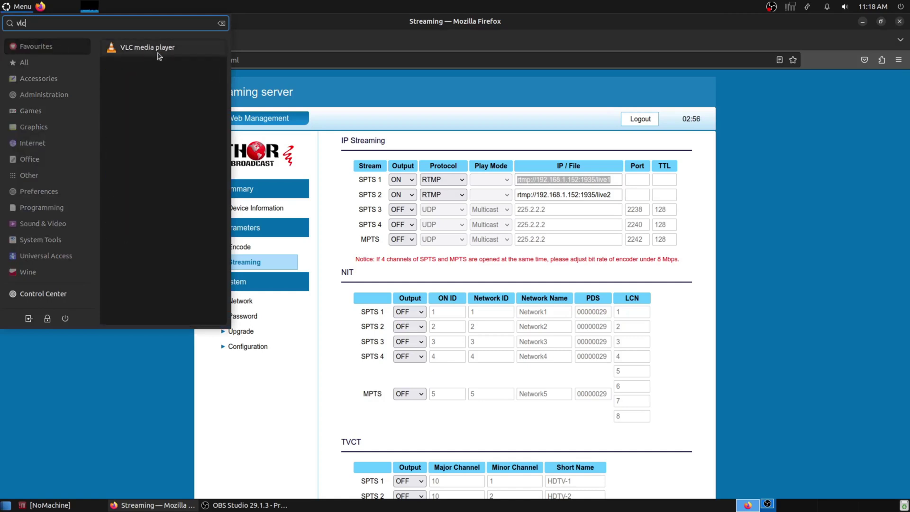
key(Return)
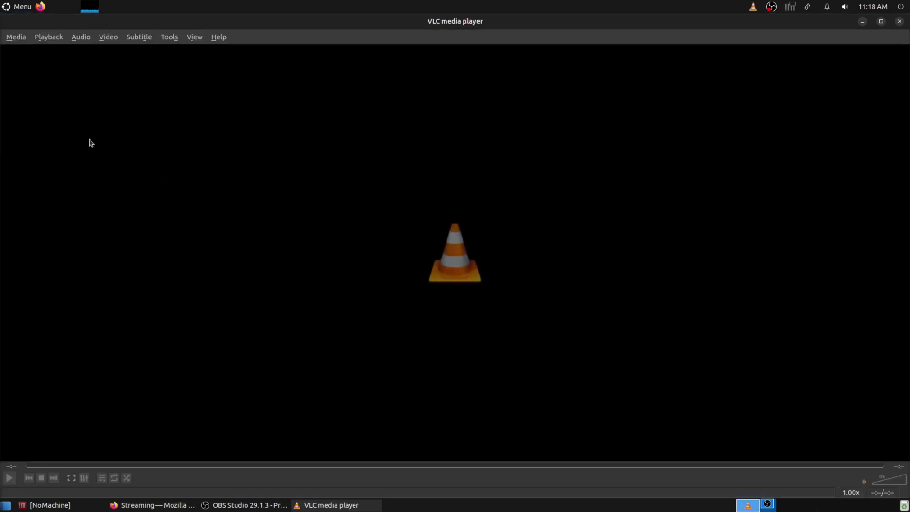
click(14, 37)
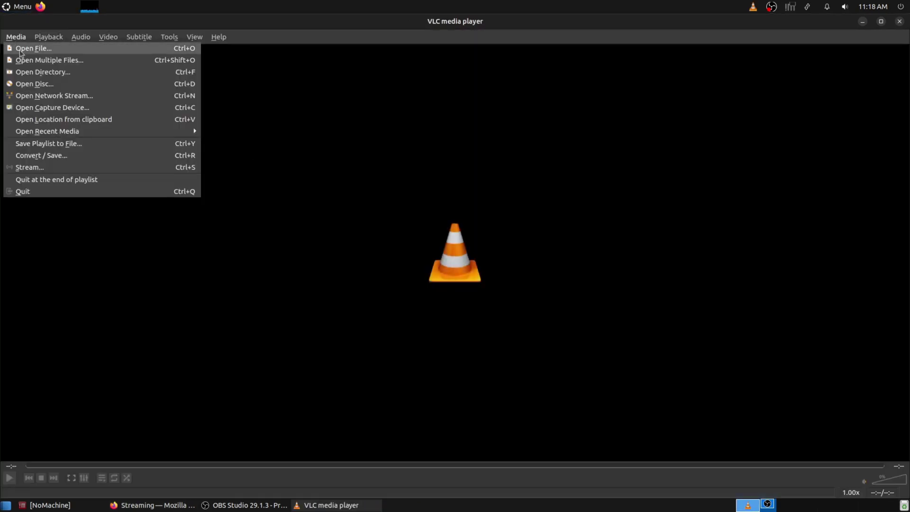
click(38, 97)
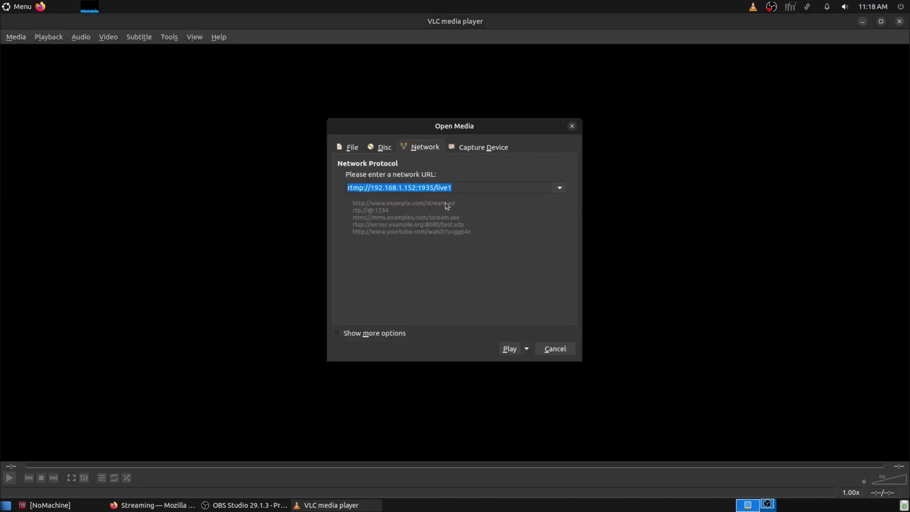
right_click(385, 188)
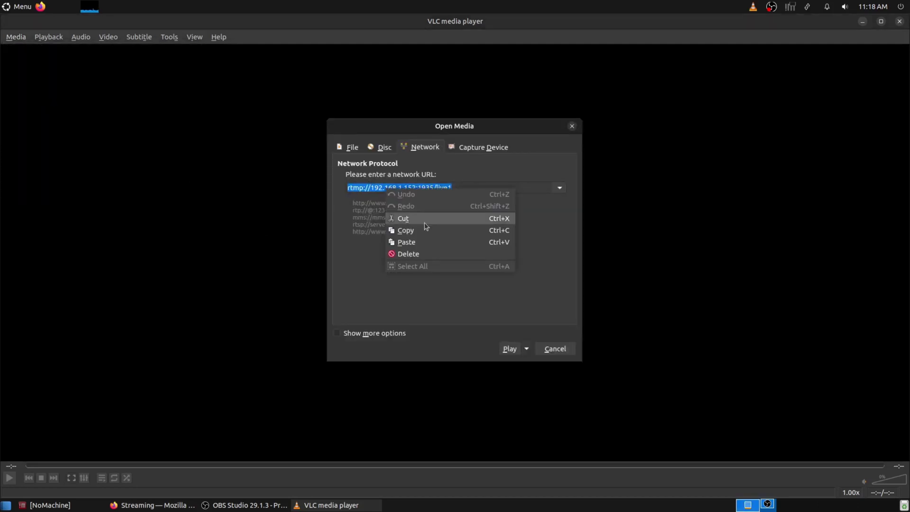
click(421, 238)
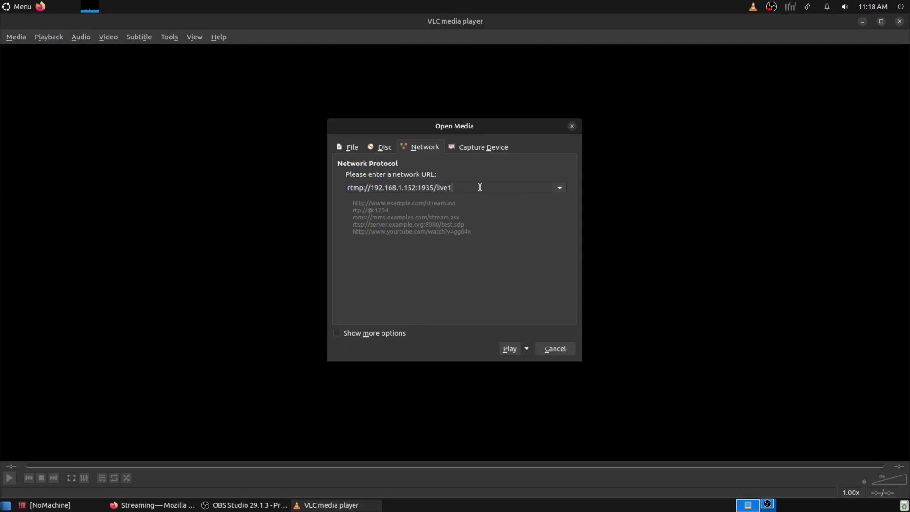
click(510, 353)
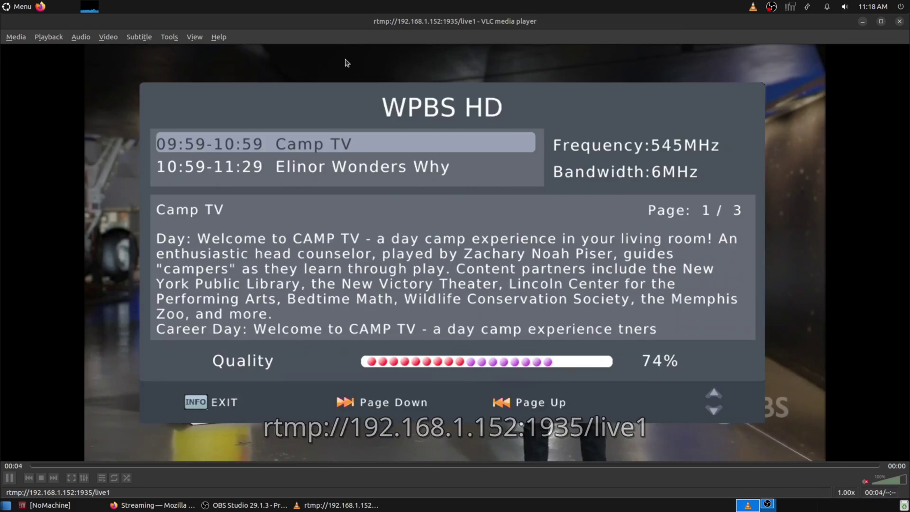
Step: Toggle the live1 video full screen and back, then shrink VLC to float over the streaming page
key(f)
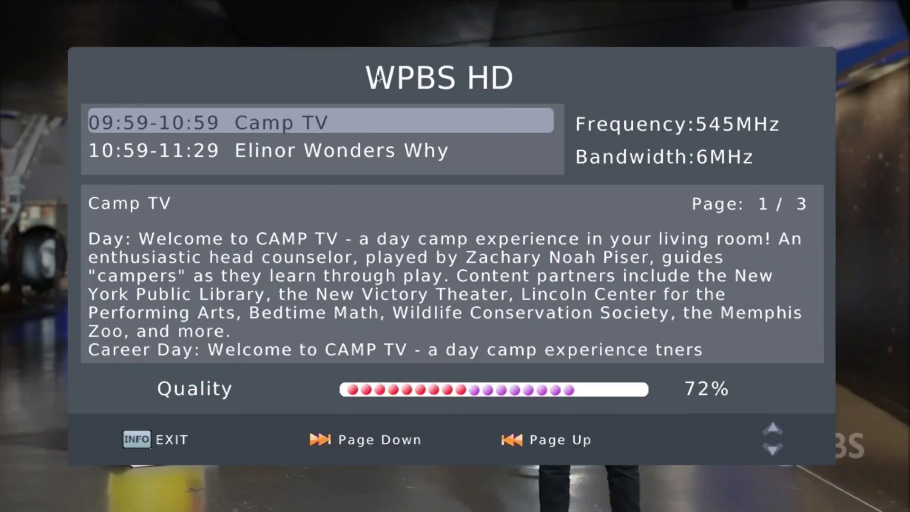
key(f)
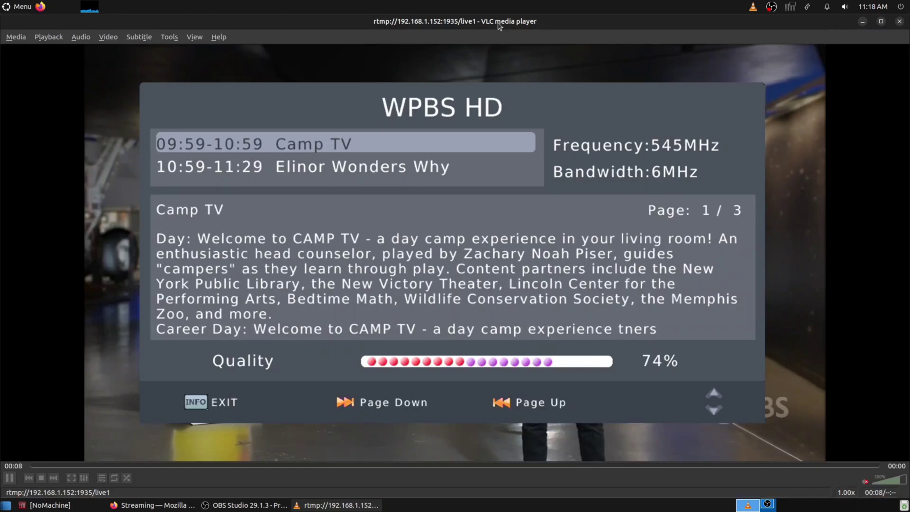
drag(499, 26, 3, 211)
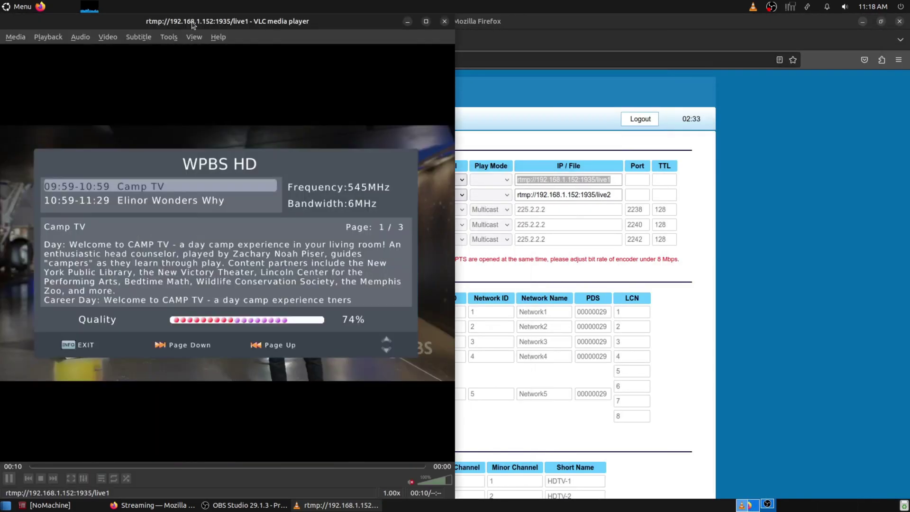
drag(179, 30, 253, 95)
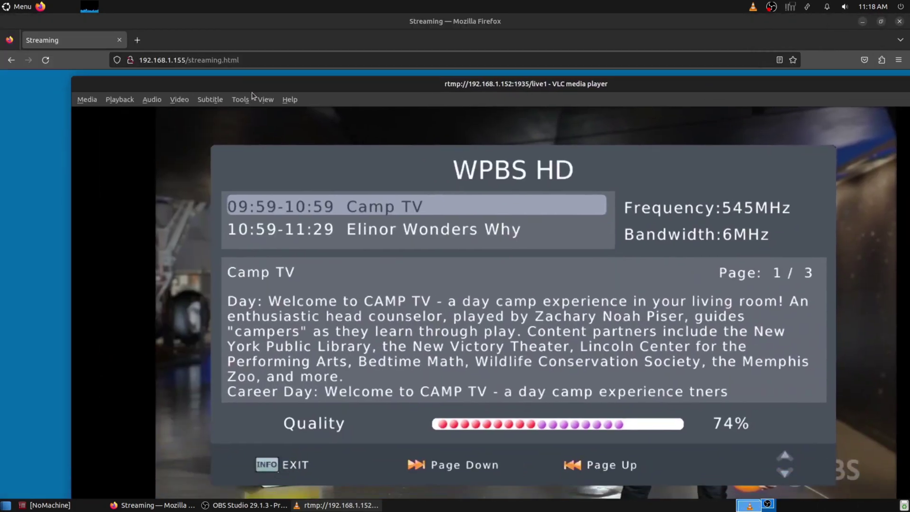
drag(77, 78, 629, 203)
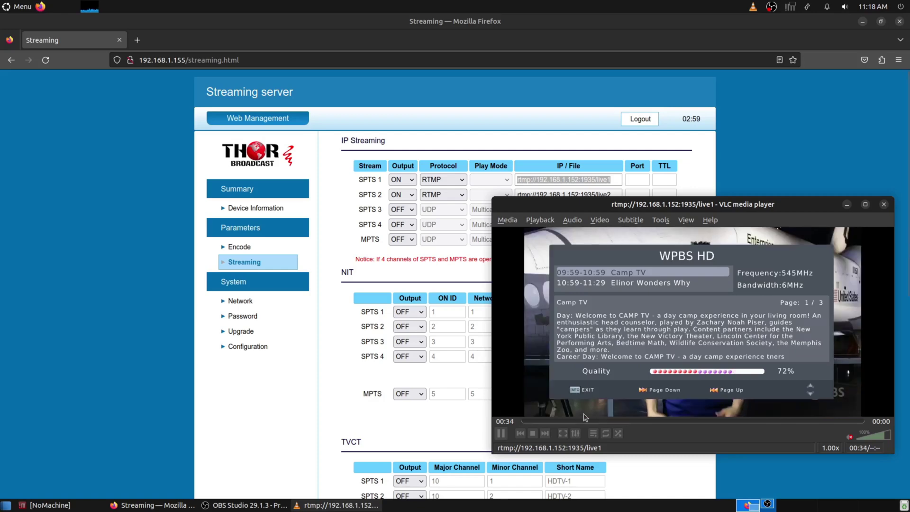
Step: Show the live1 codec details: H264 1920x1080 at 30 fps with stereo AAC audio
click(599, 219)
mouse_move(572, 220)
mouse_move(580, 244)
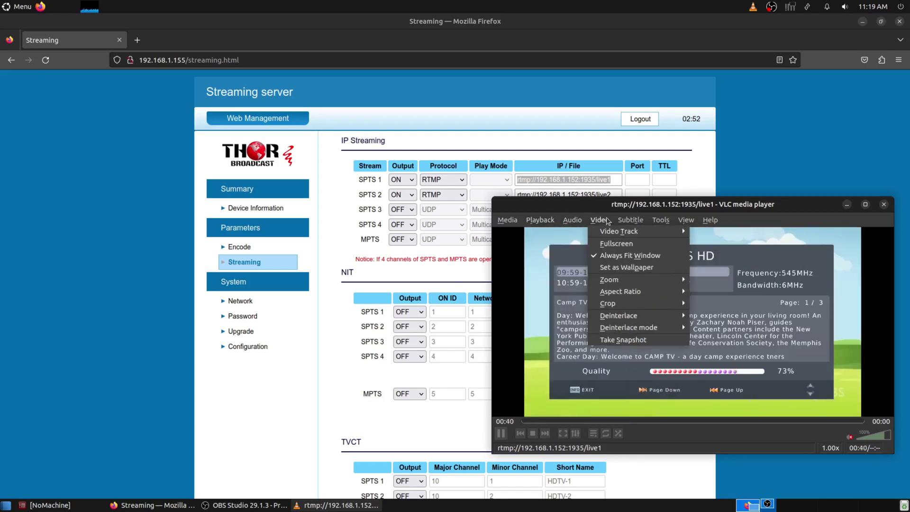
mouse_move(600, 227)
mouse_move(661, 220)
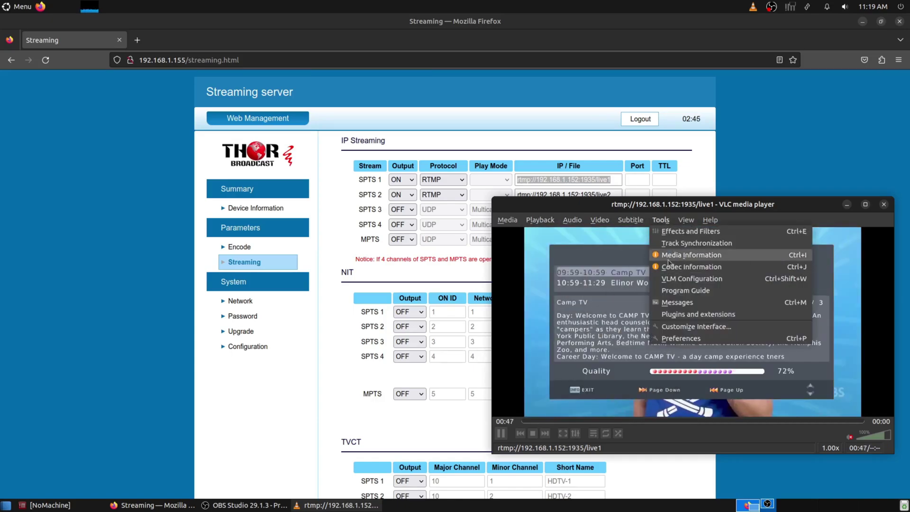
click(678, 255)
click(402, 155)
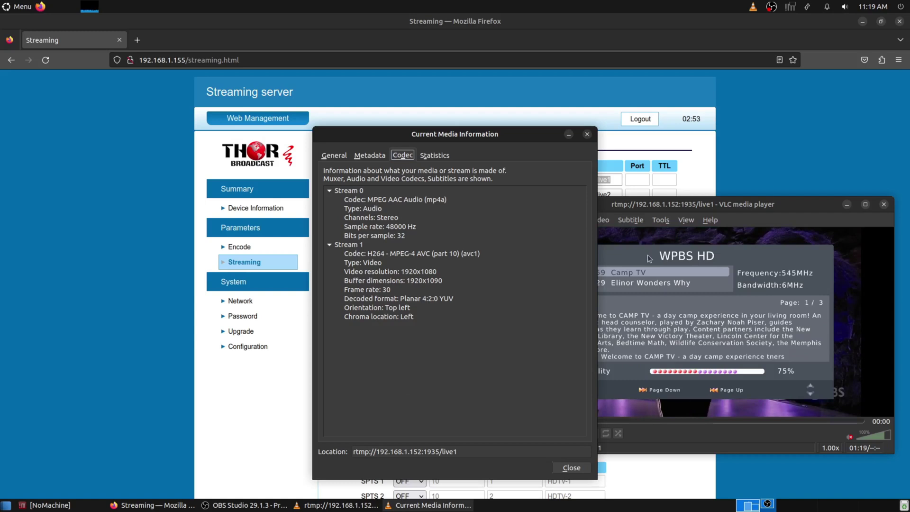
click(694, 207)
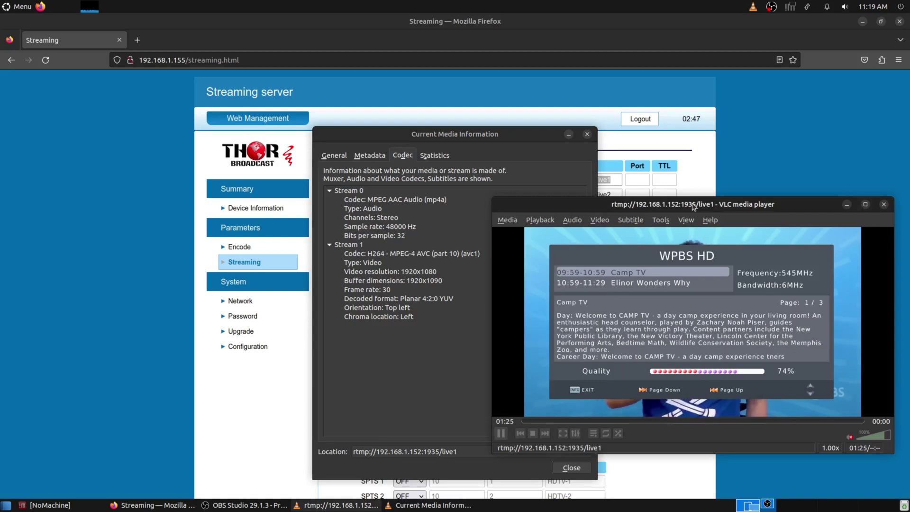
click(471, 139)
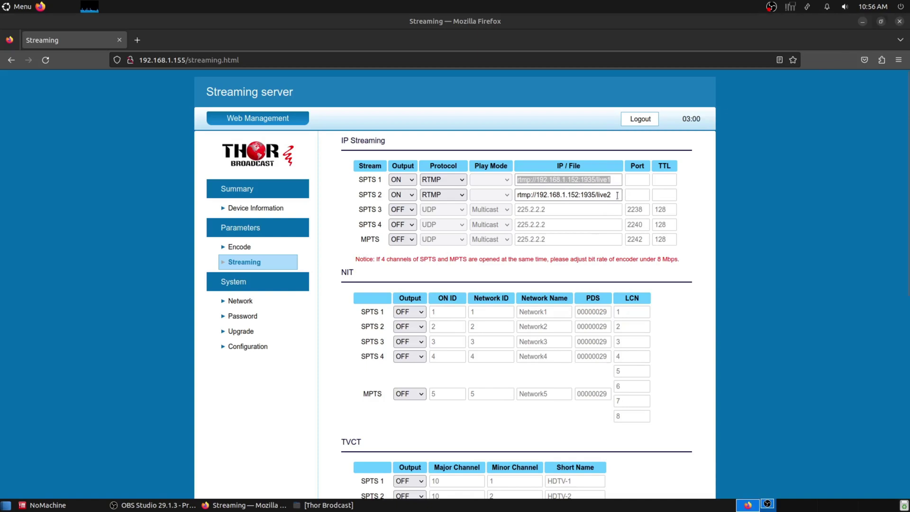
Step: Copy the SPTS 2 stream address rtmp://192.168.1.152:1935/live2
drag(617, 195, 418, 194)
right_click(550, 193)
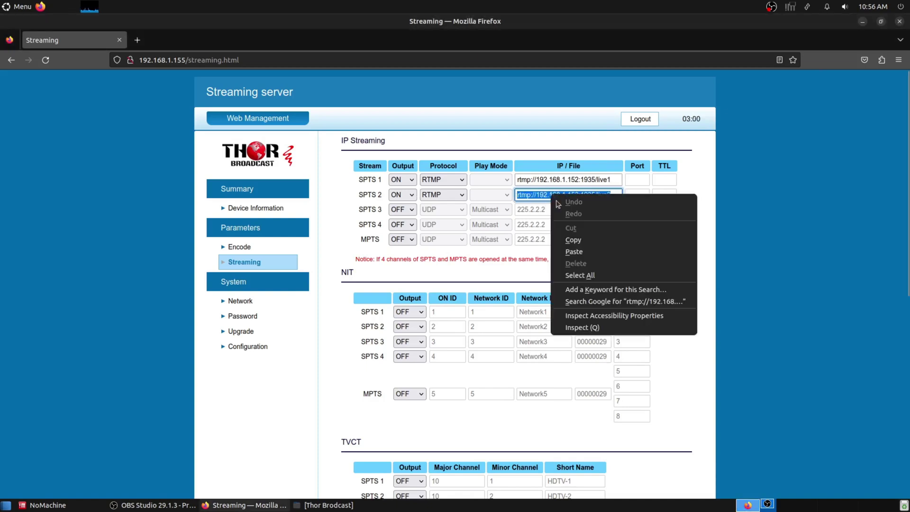
click(574, 237)
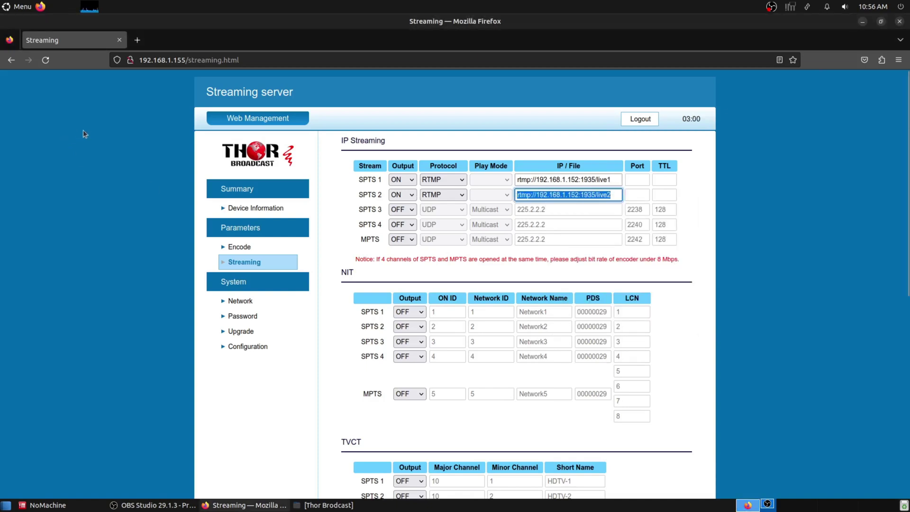
Step: Launch VLC and play the live2 network stream from the copied address
click(17, 11)
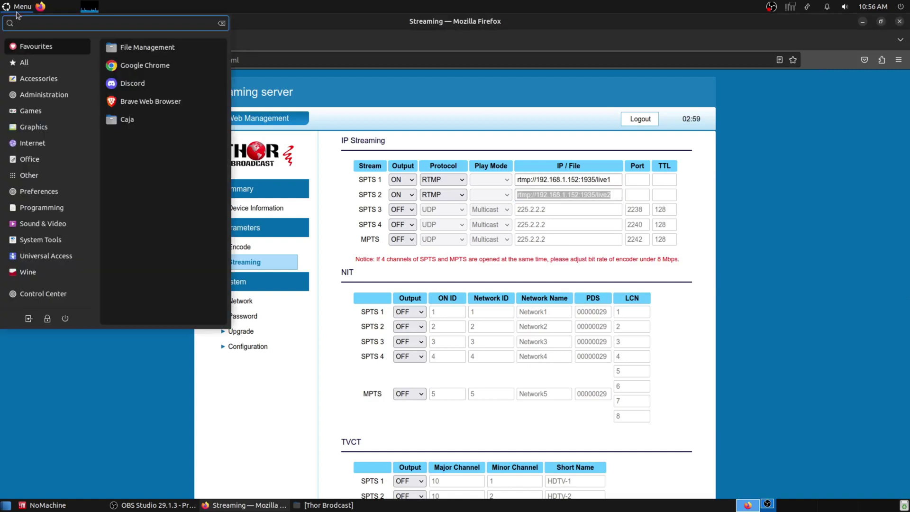
text(vlc)
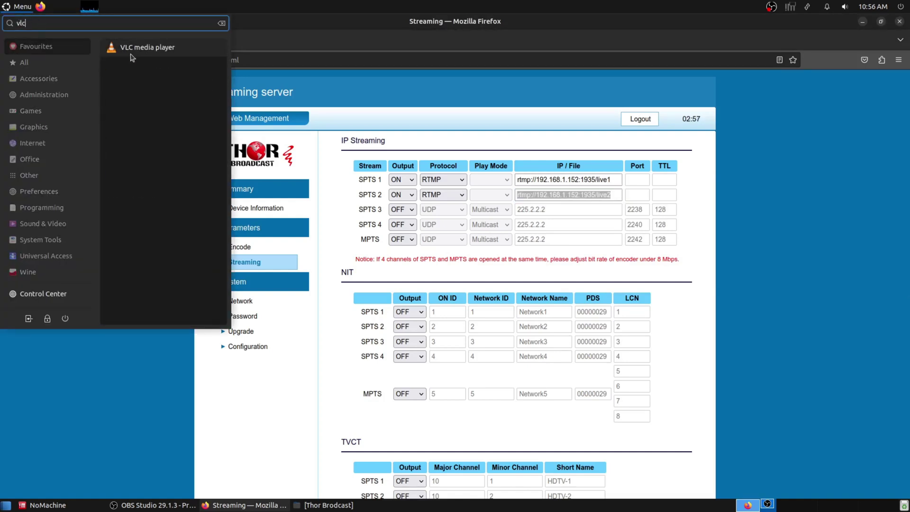
click(134, 52)
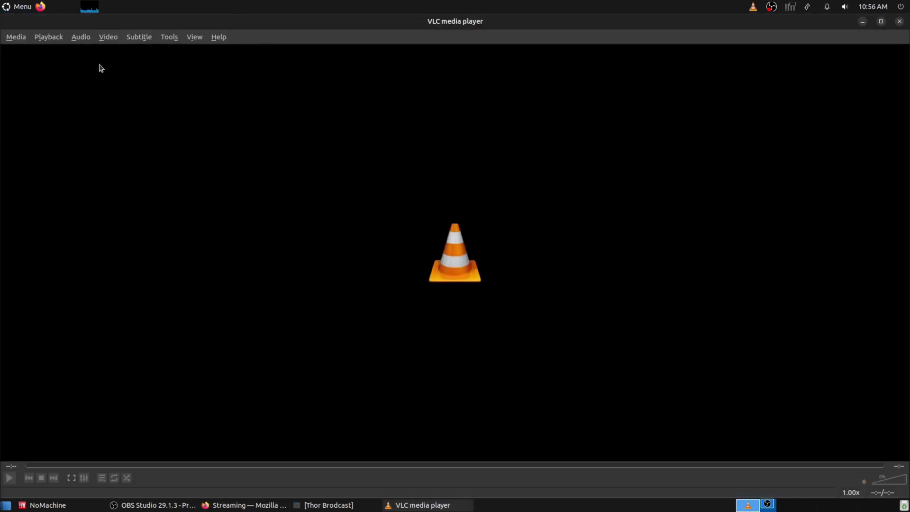
click(23, 38)
click(53, 93)
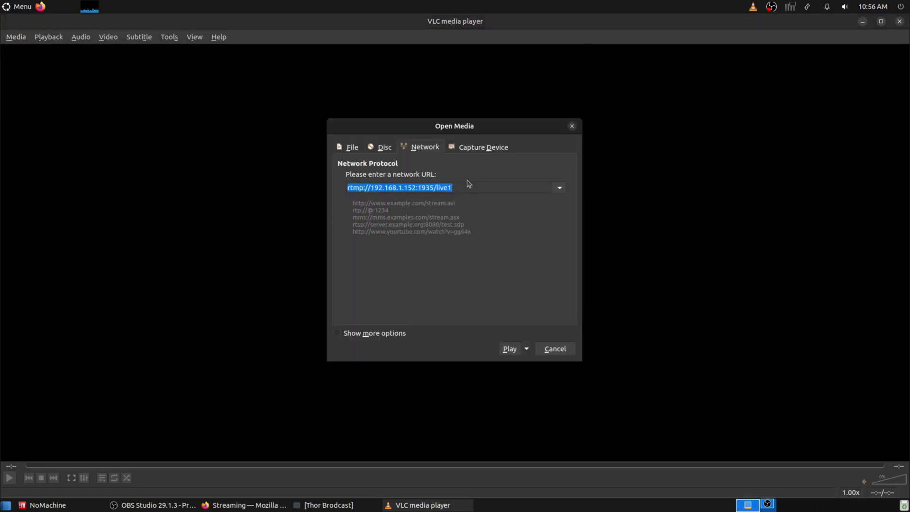
click(510, 349)
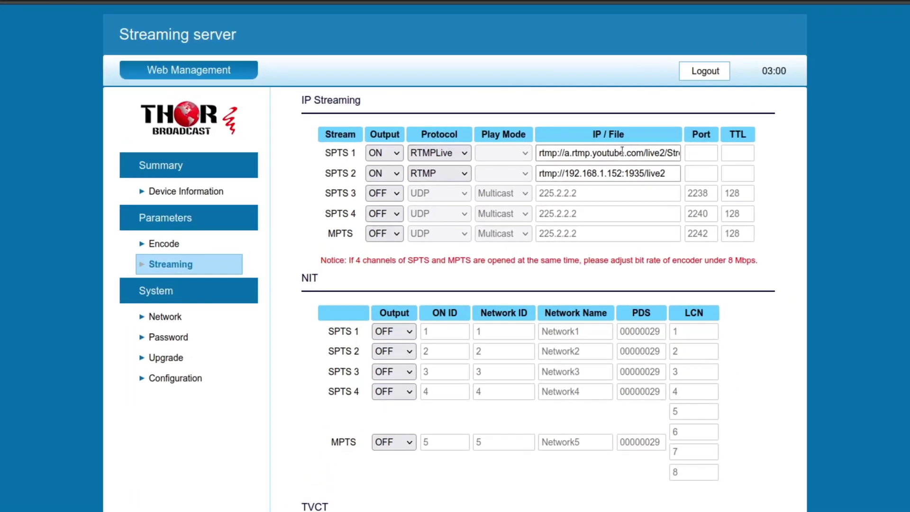
Step: Inspect the SPTS 1 YouTube address, then set the SPTS 1 protocol to RTMP
drag(574, 152, 626, 150)
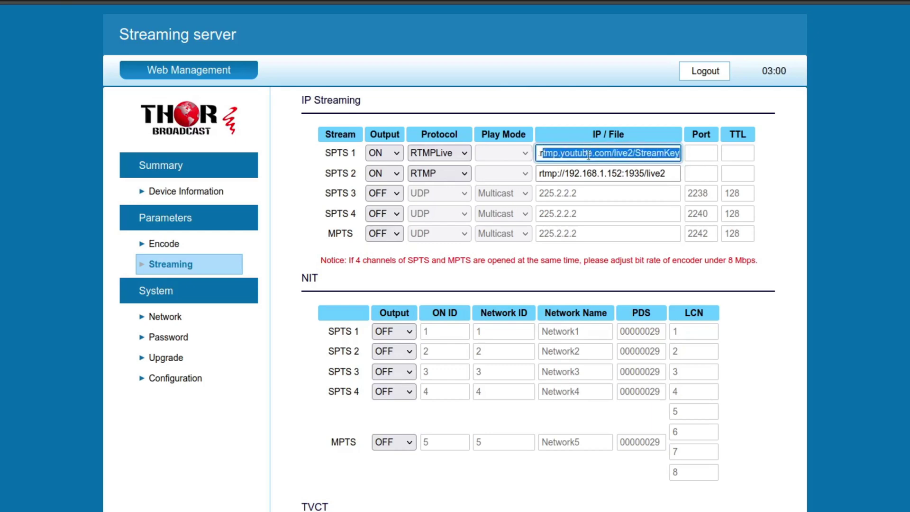
click(561, 154)
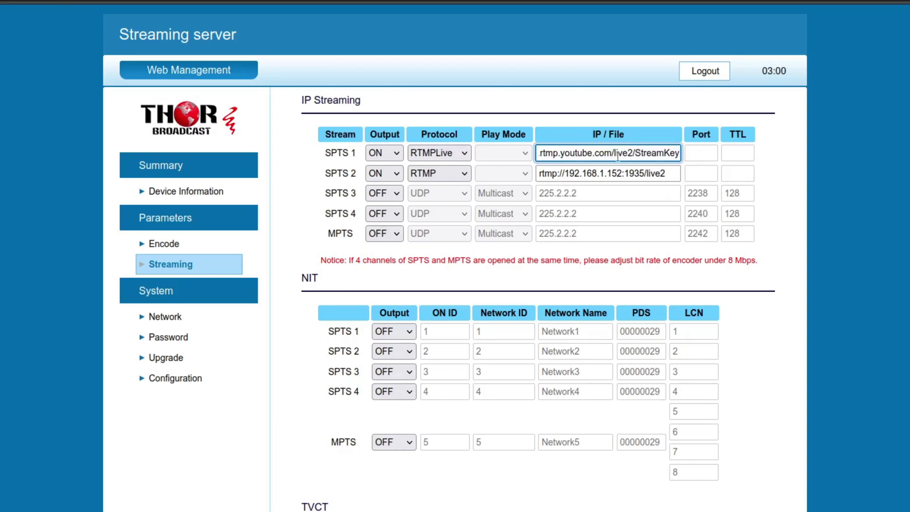
click(455, 155)
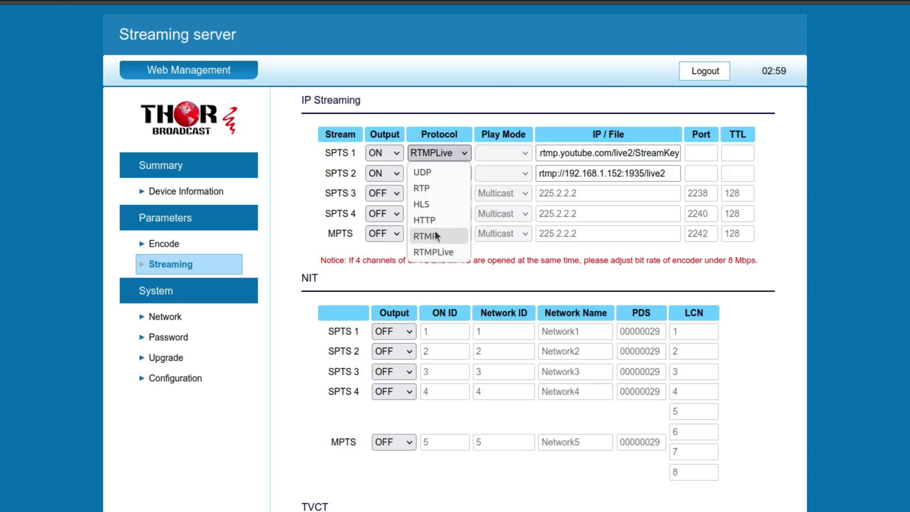
click(434, 231)
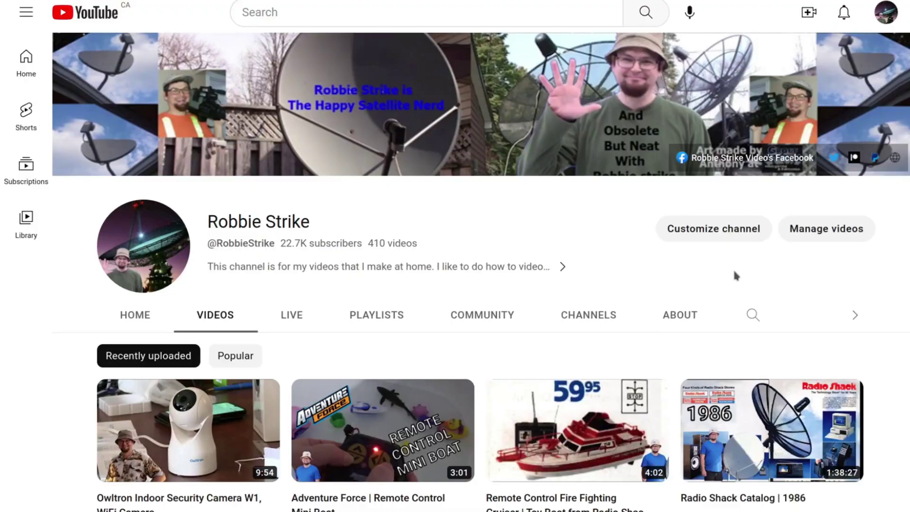
scroll(735, 275, down, 10)
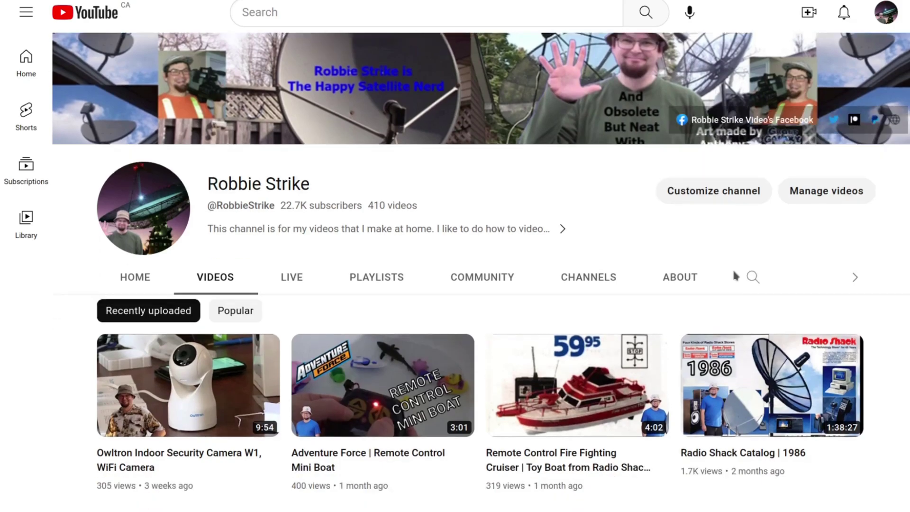
scroll(735, 276, down, 7)
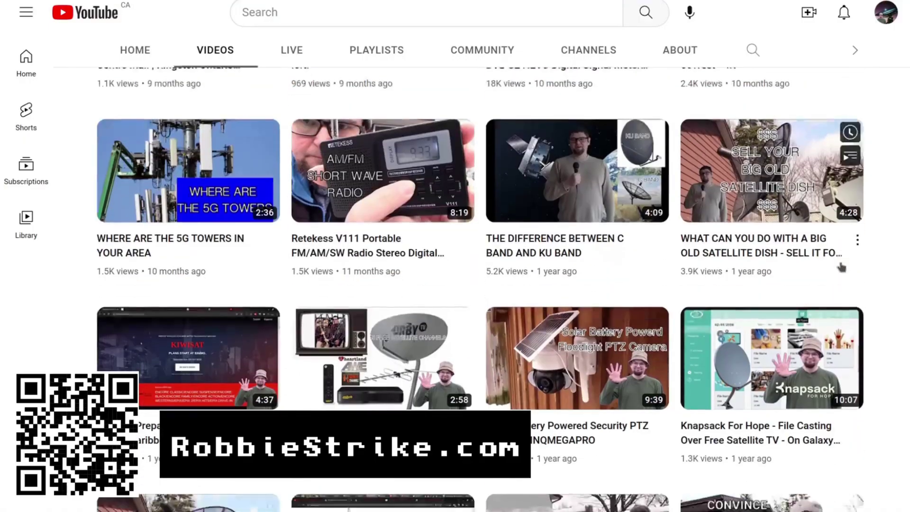
scroll(841, 268, down, 10)
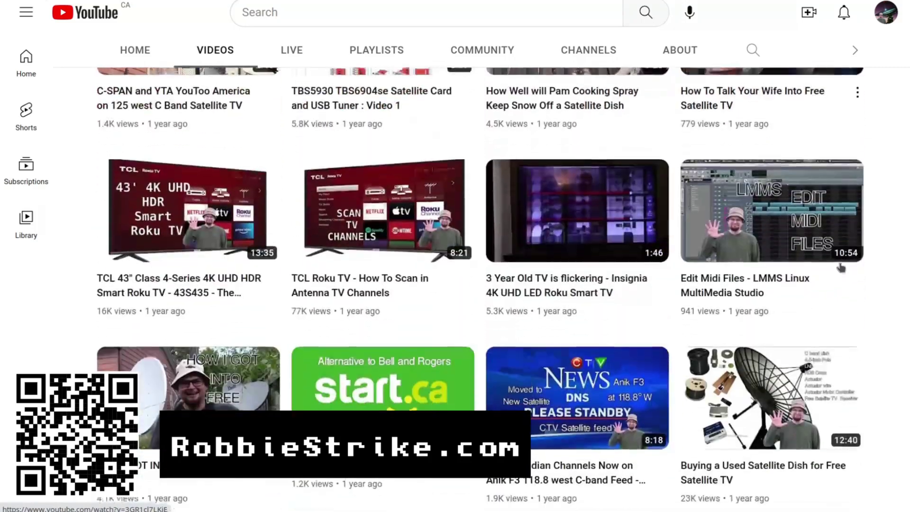
scroll(841, 268, down, 9)
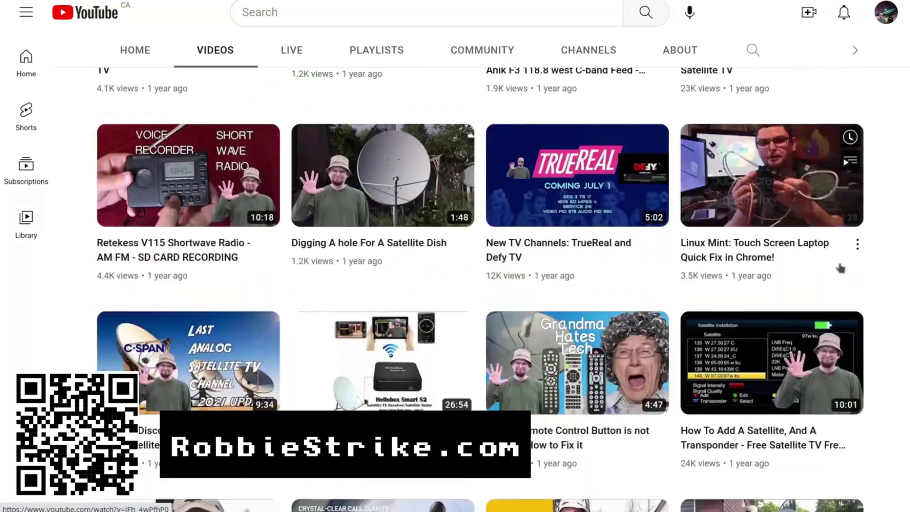
scroll(840, 268, down, 15)
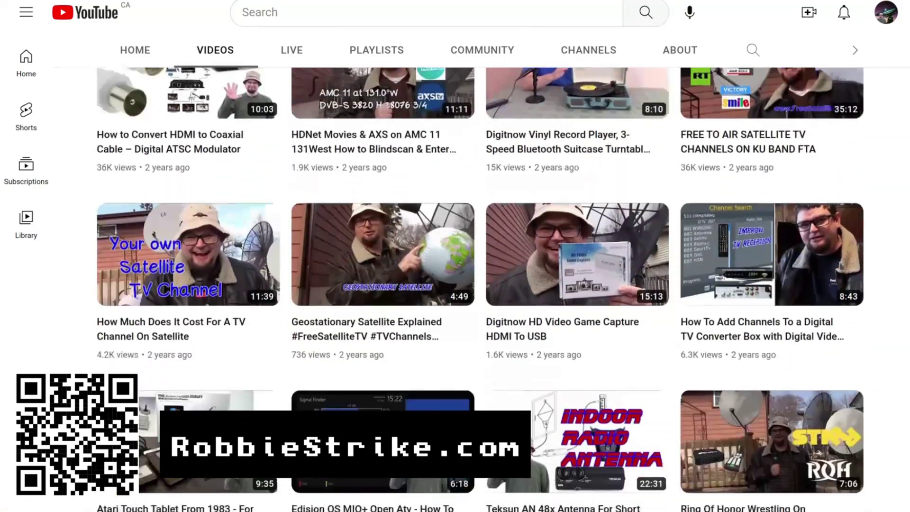
scroll(841, 266, down, 13)
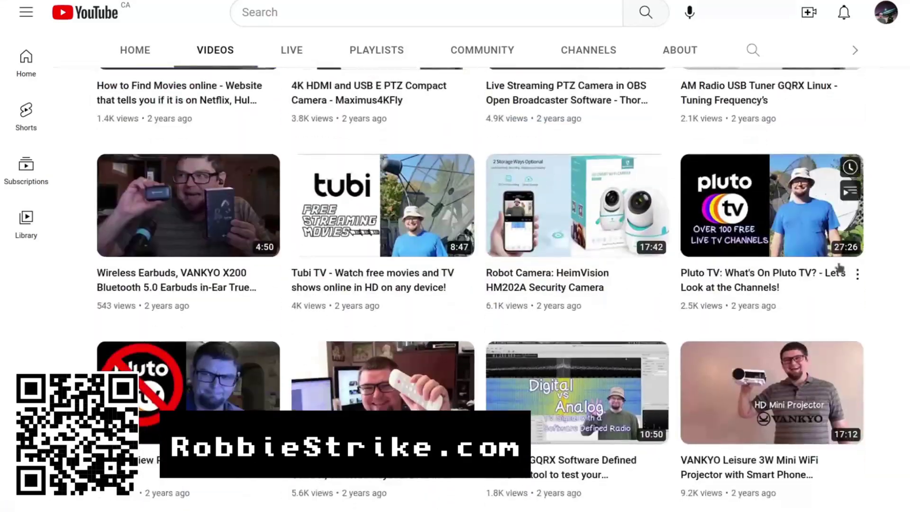
scroll(840, 268, down, 17)
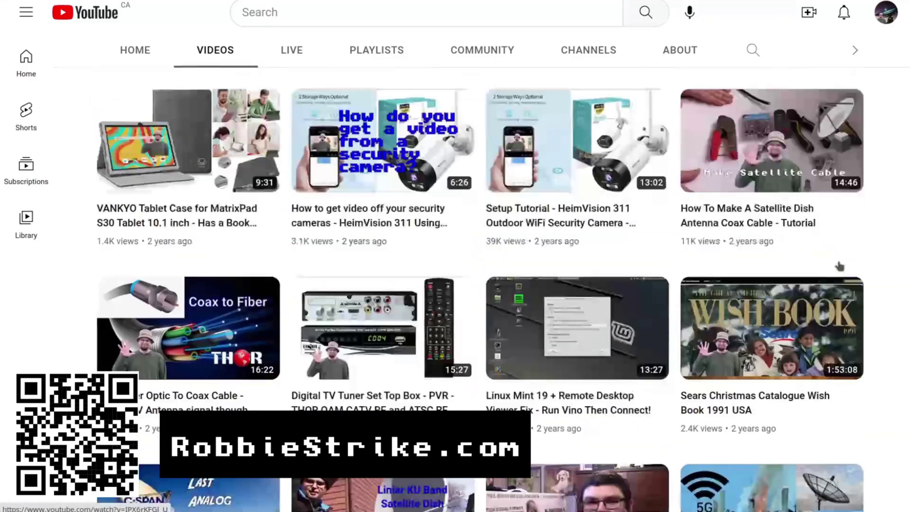
scroll(839, 266, down, 9)
scroll(839, 267, down, 15)
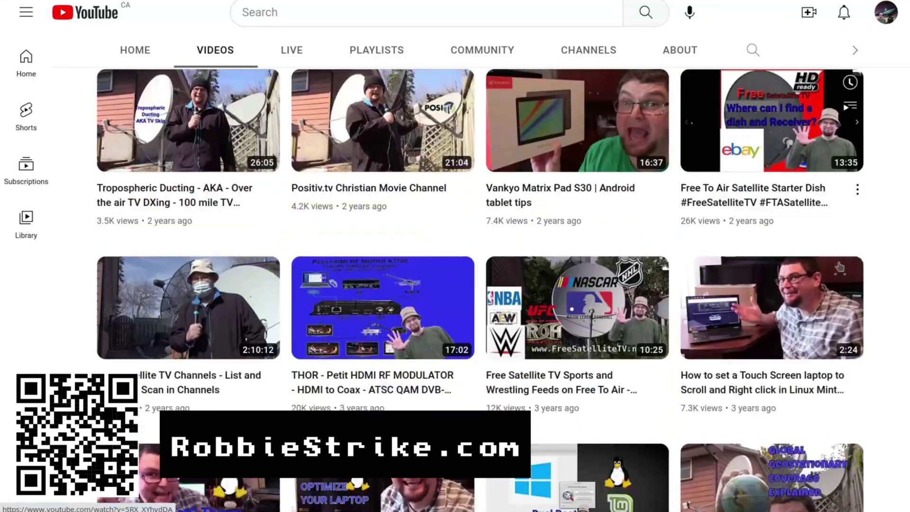
scroll(841, 267, down, 4)
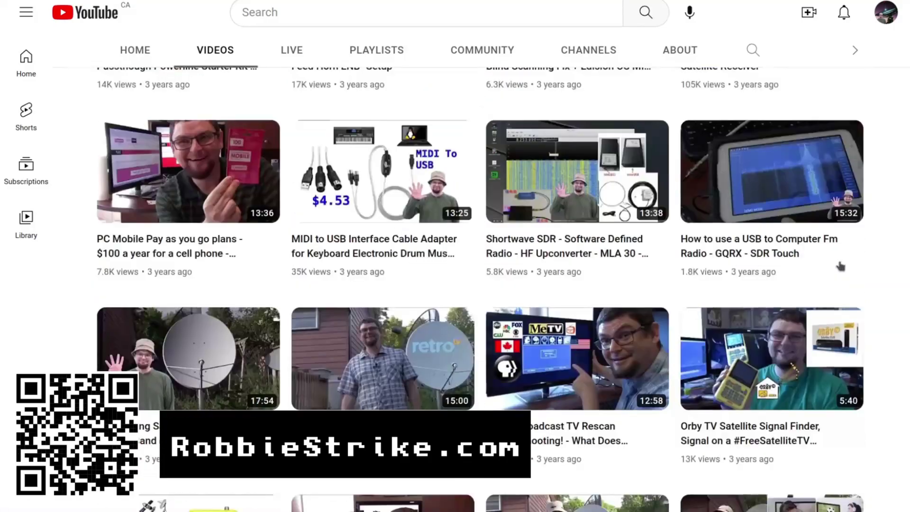
scroll(841, 267, down, 11)
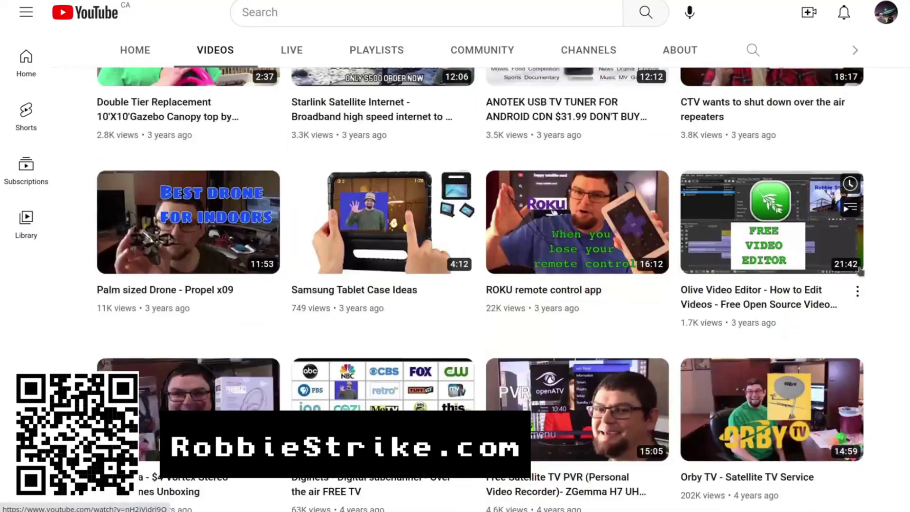